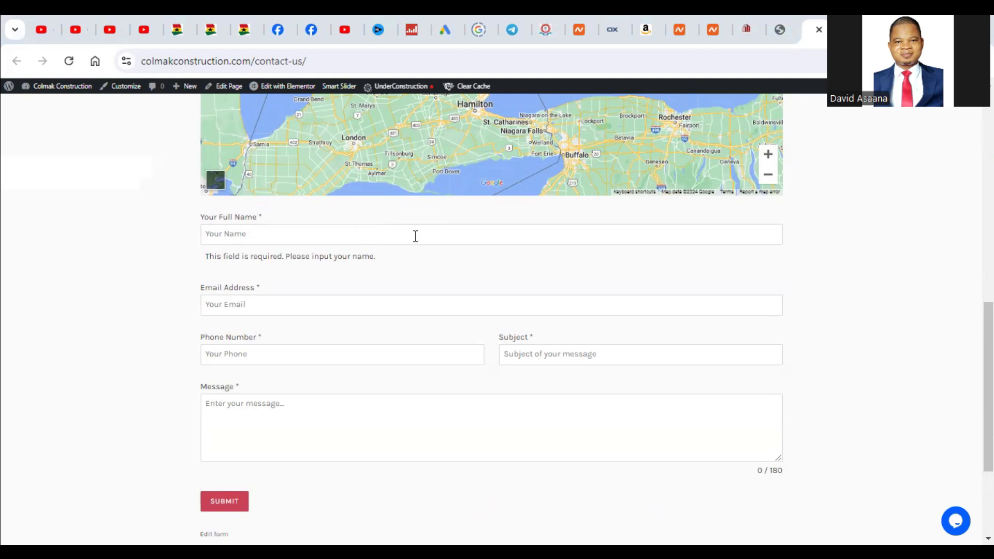
Look over the contact page's form fields and the contact details above them
click(257, 236)
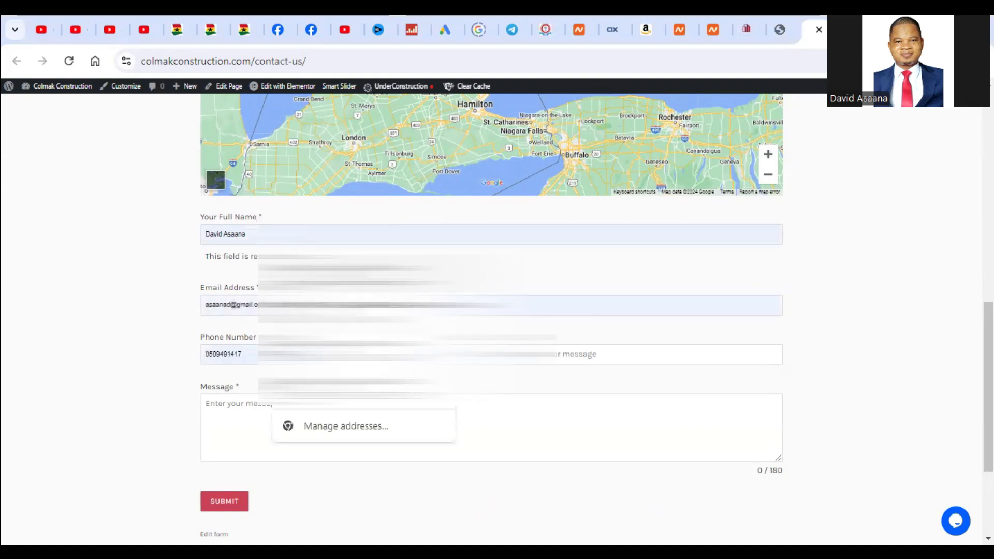
click(647, 265)
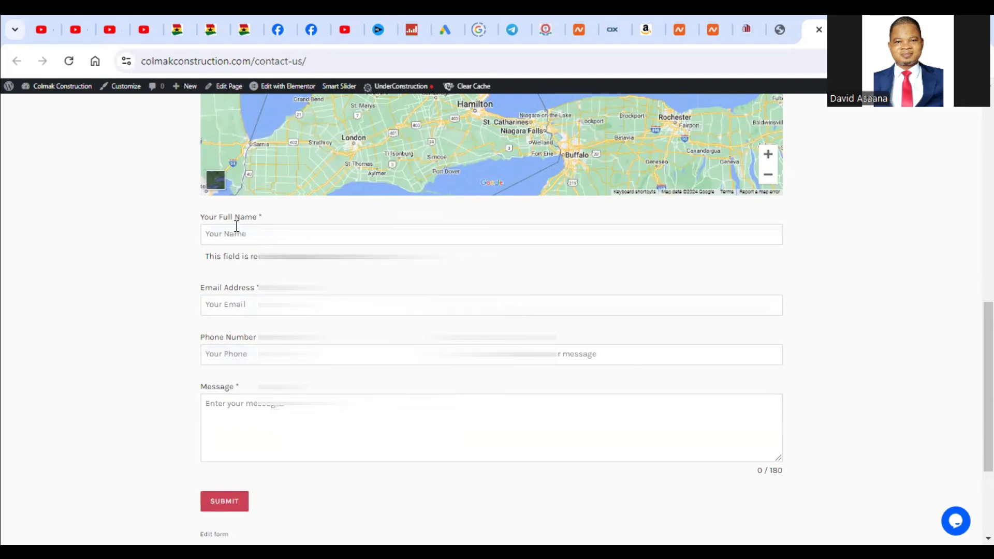
scroll(418, 432, up, 1)
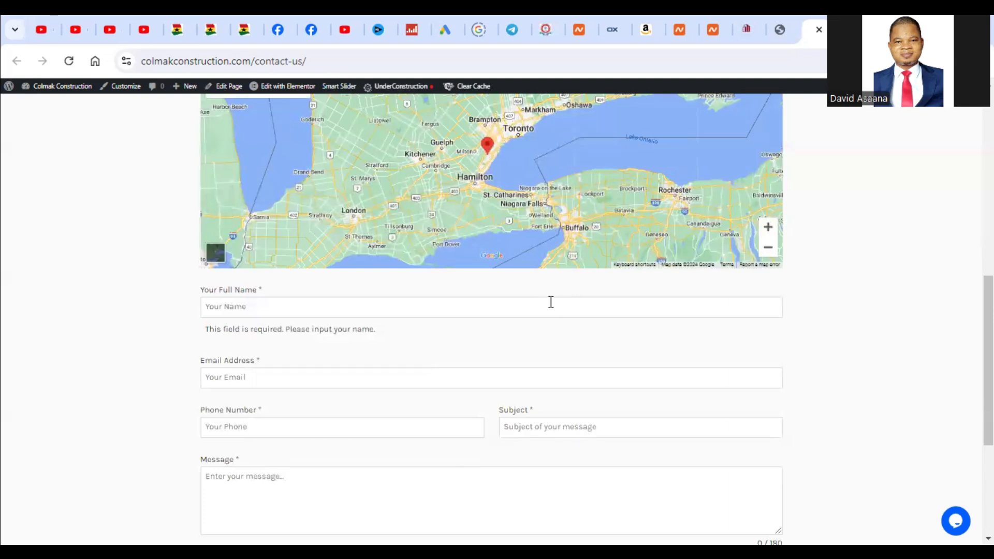
click(230, 311)
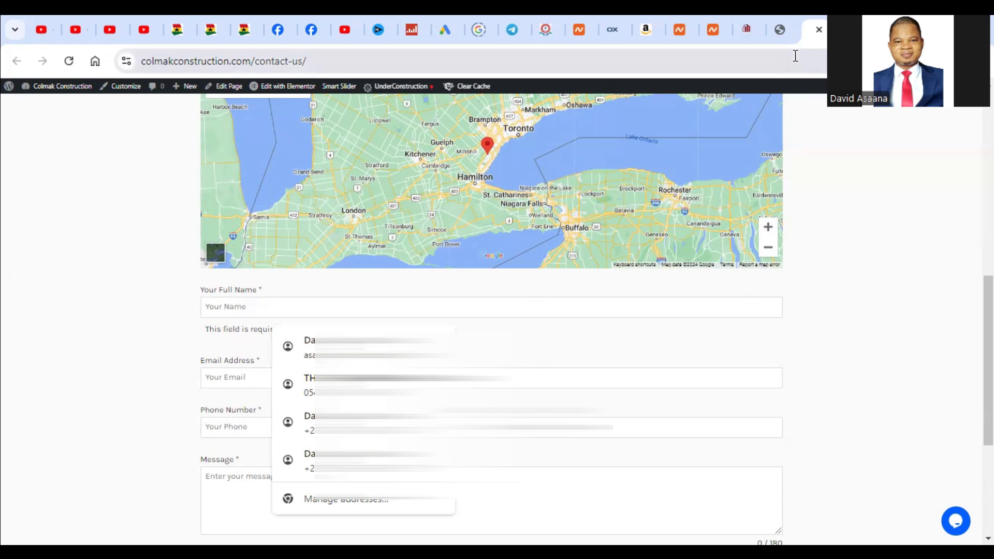
scroll(786, 138, up, 7)
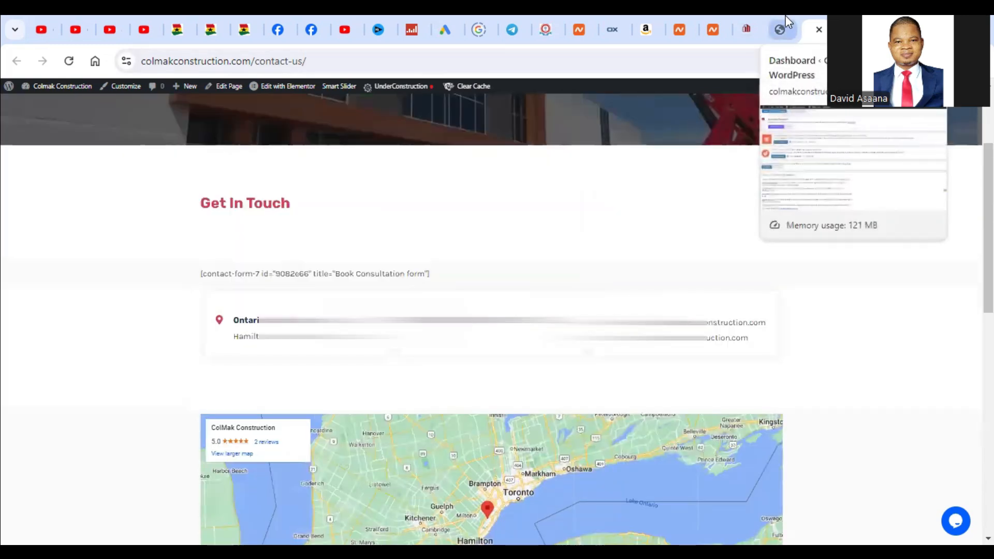
Switch to the WordPress dashboard, open the page for adding new plugins and search for "SMTP"
click(780, 24)
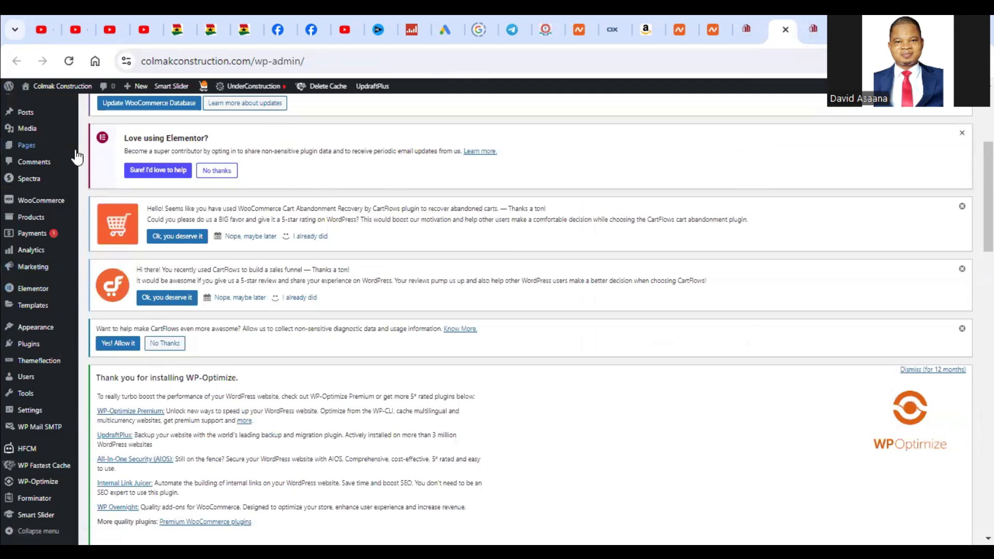
mouse_move(76, 156)
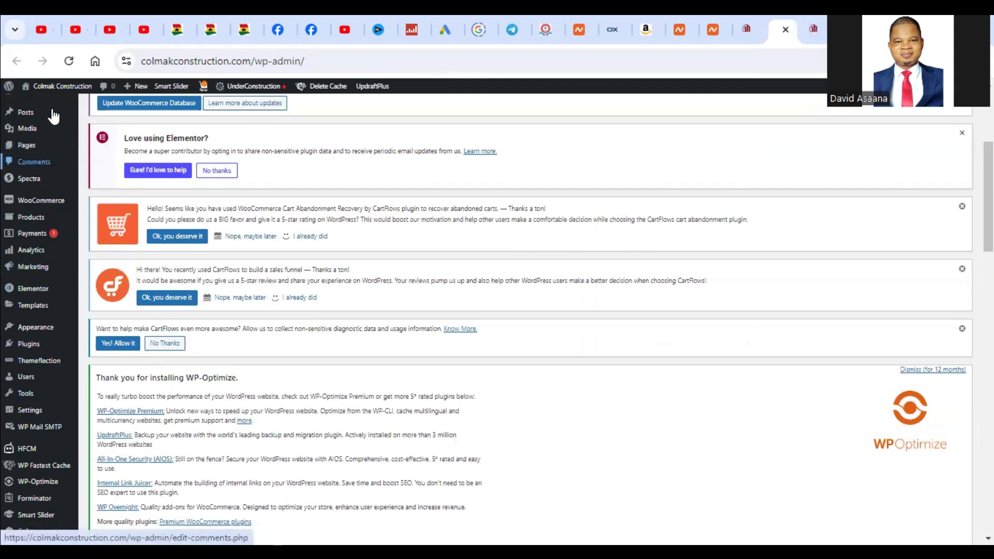
mouse_move(53, 114)
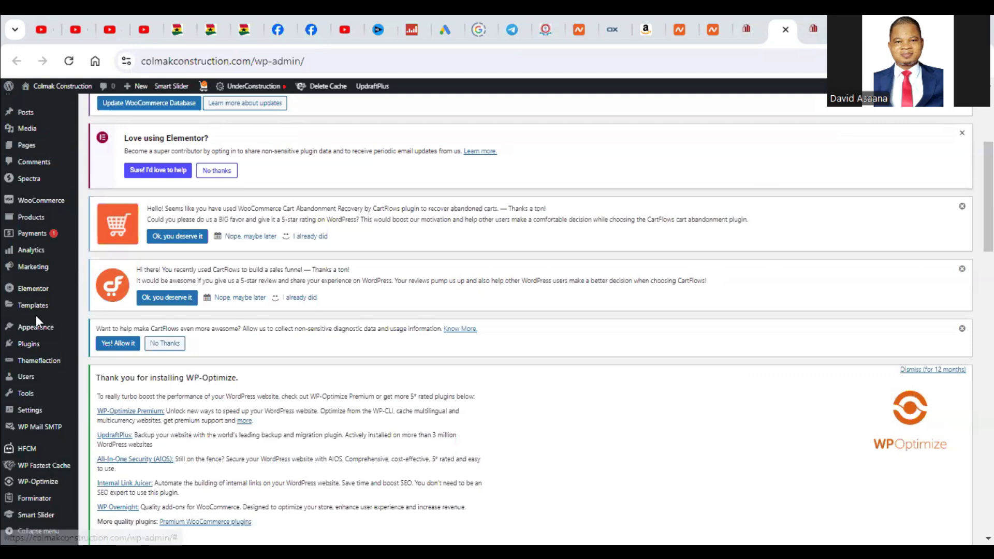
mouse_move(36, 344)
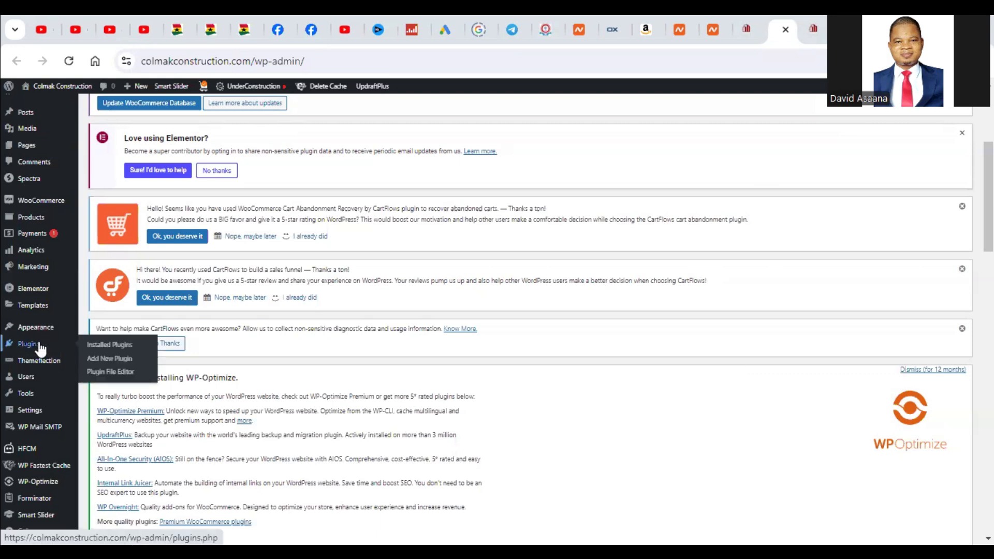
click(115, 358)
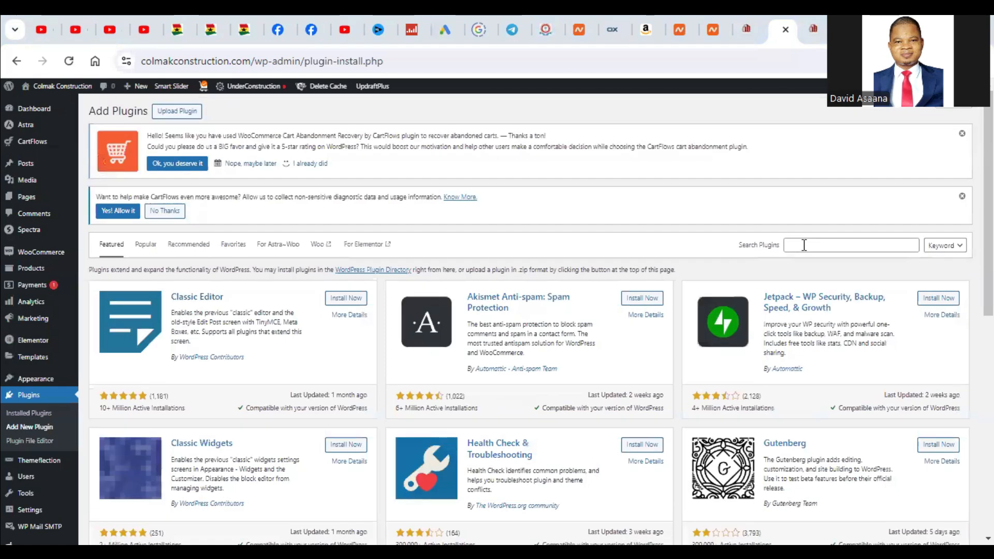
click(803, 245)
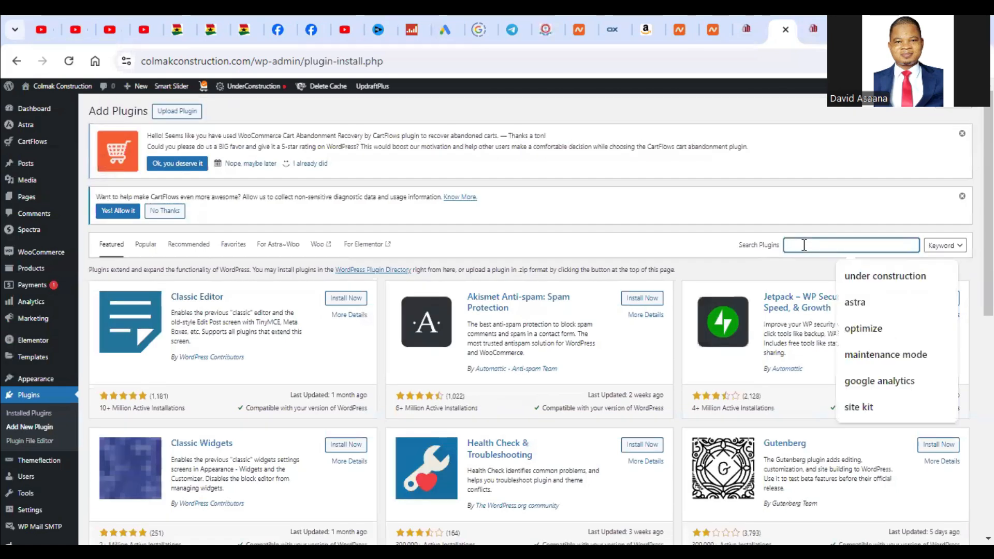
text(SMTP)
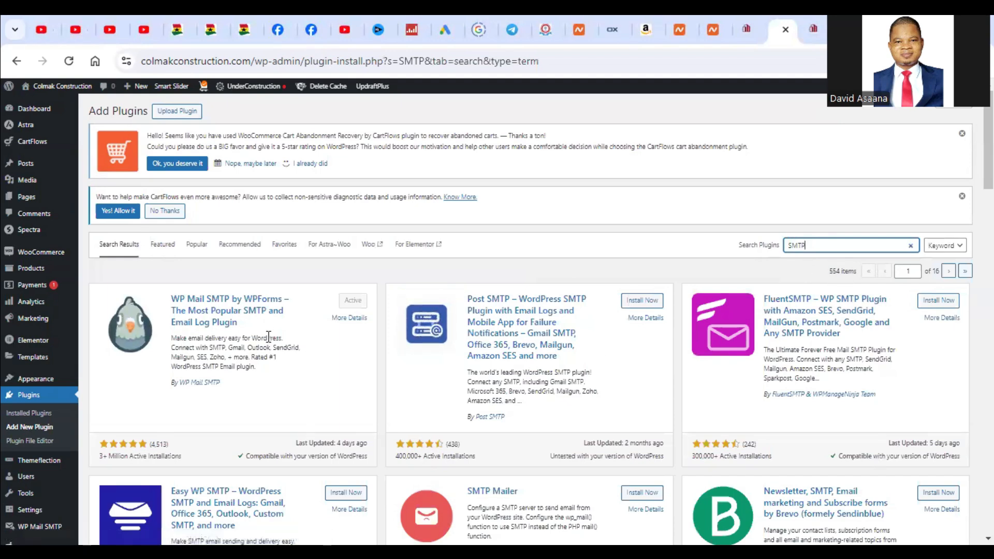
Install and activate the FluentSMTP plugin from the search results
scroll(267, 337, down, 1)
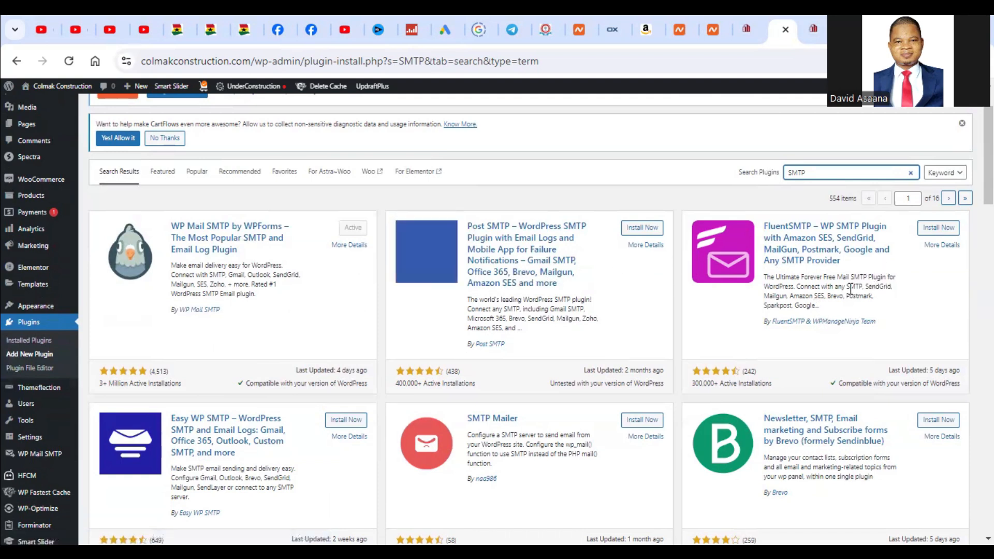
click(940, 230)
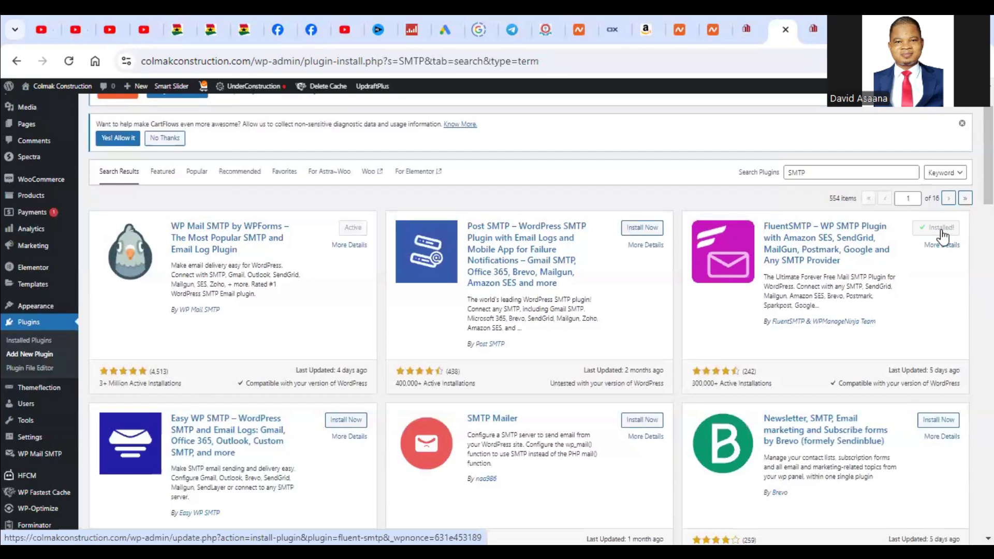
click(946, 231)
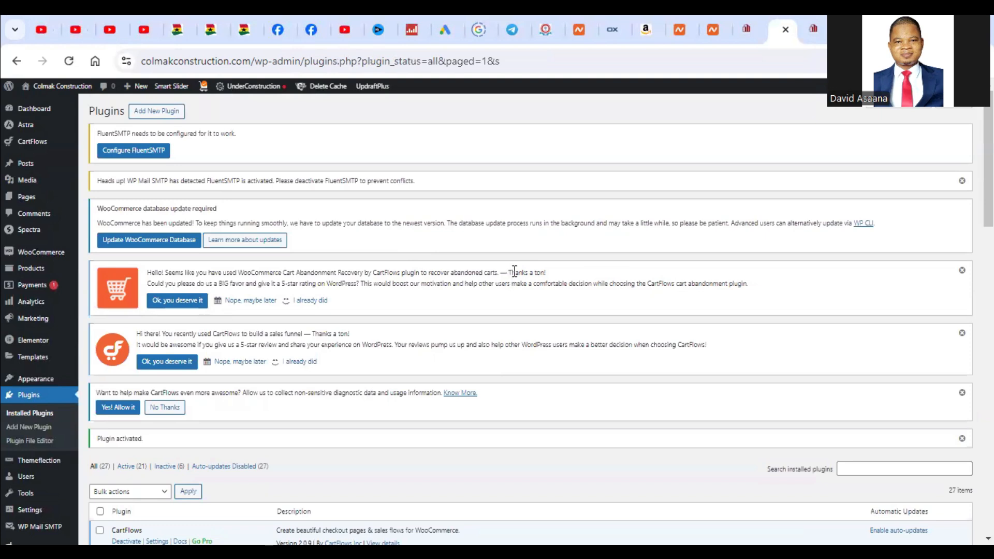
Open the FluentSMTP settings from the installed plugins and skip importing data from WP Mail SMTP
scroll(513, 282, down, 3)
scroll(525, 288, down, 4)
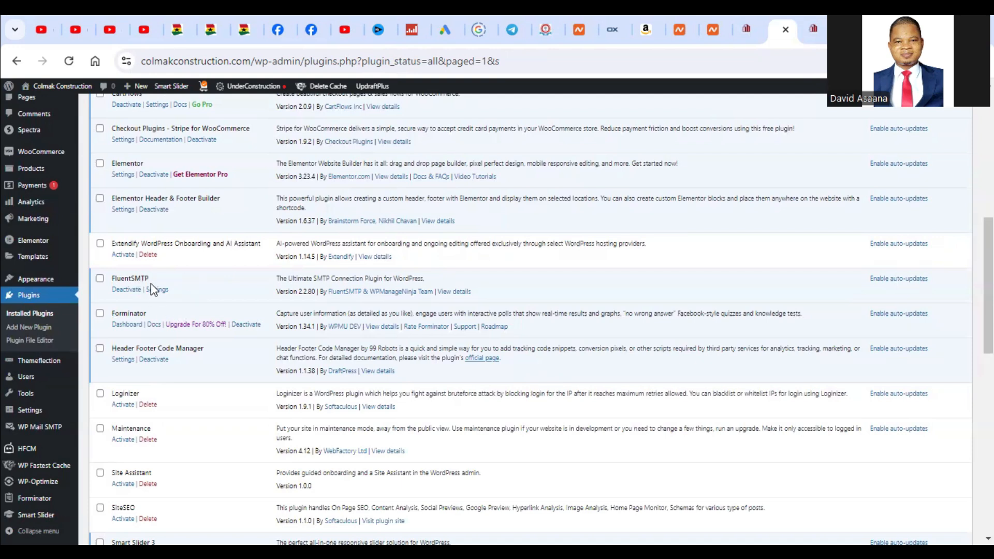
click(164, 292)
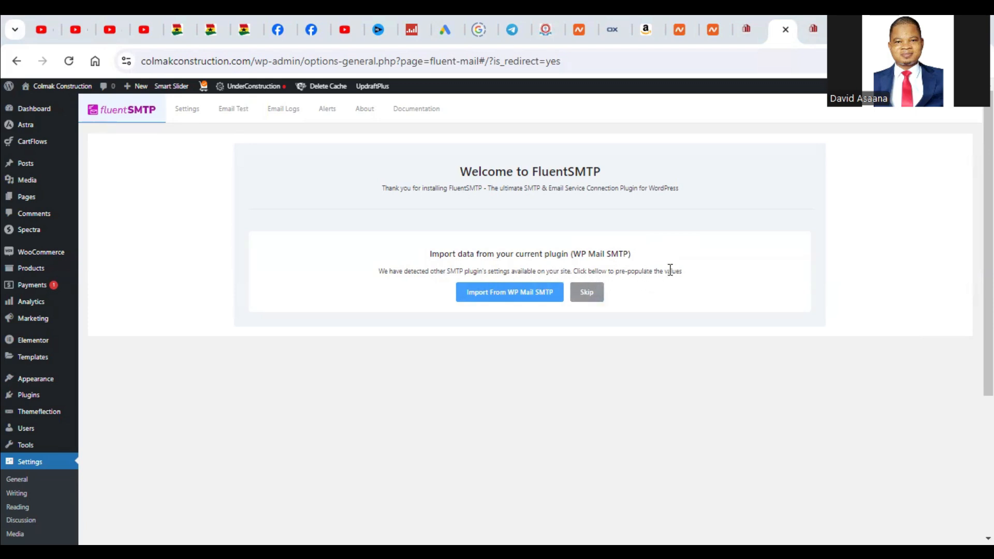
click(590, 295)
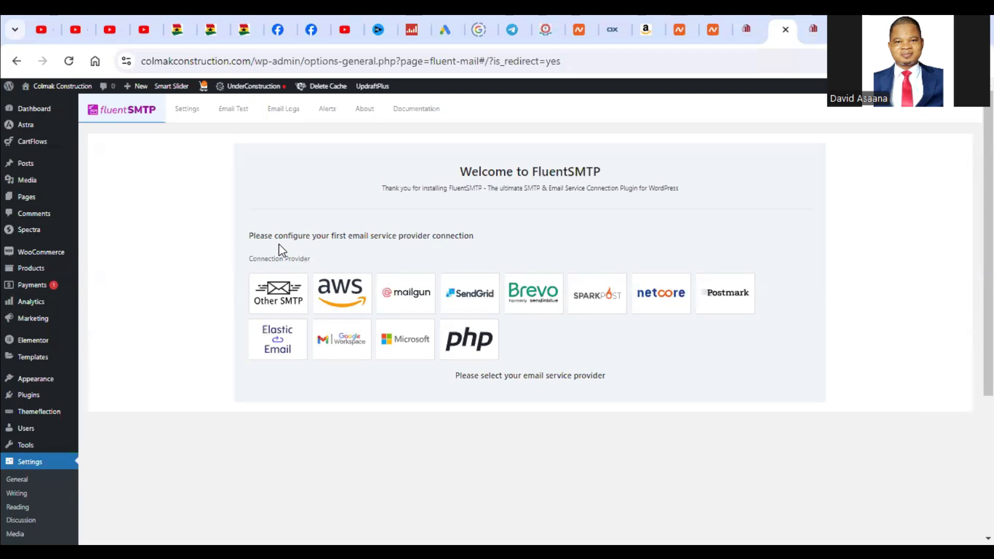
Choose Other SMTP as the connection provider and enter the sender's email address and the from name "Colmak Construction"
click(282, 305)
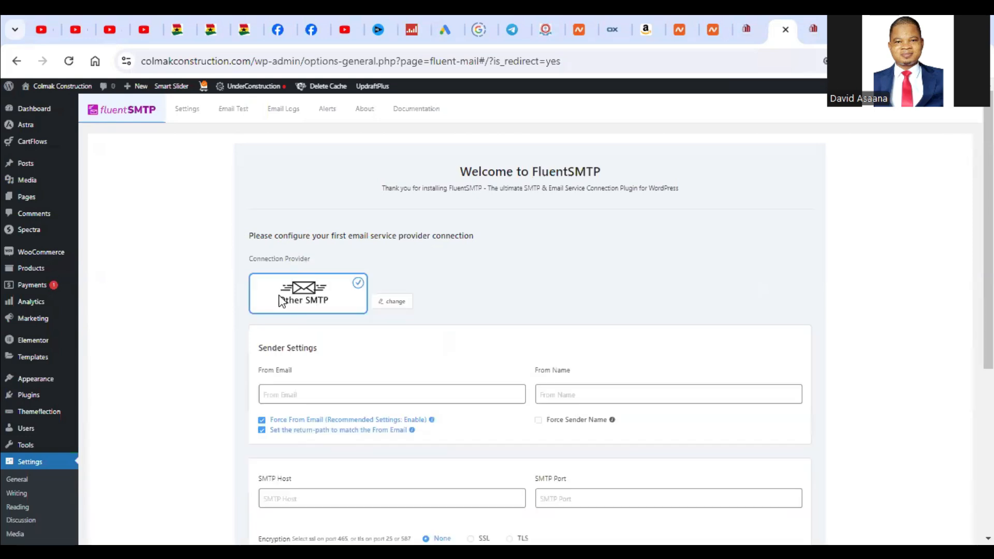
scroll(566, 389, down, 1)
scroll(566, 389, down, 2)
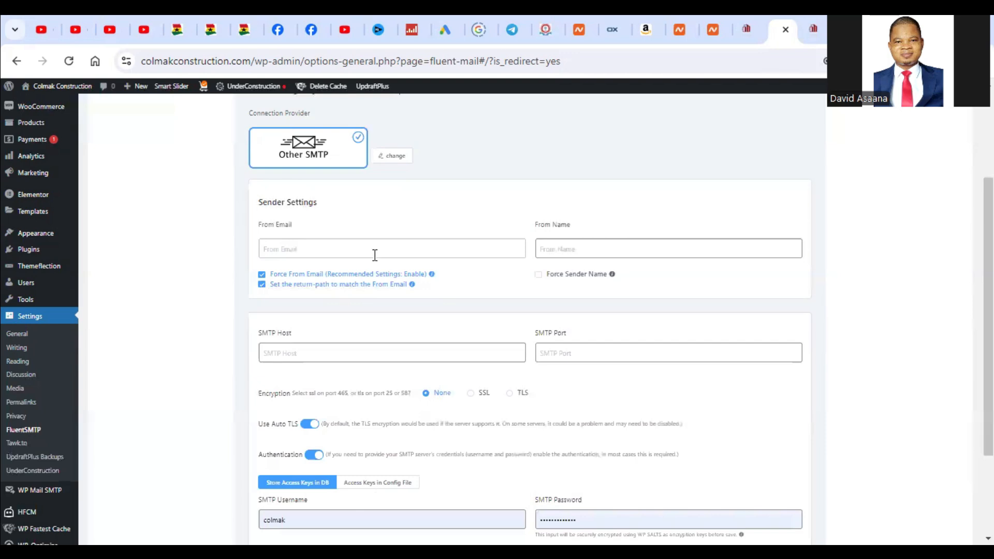
click(313, 248)
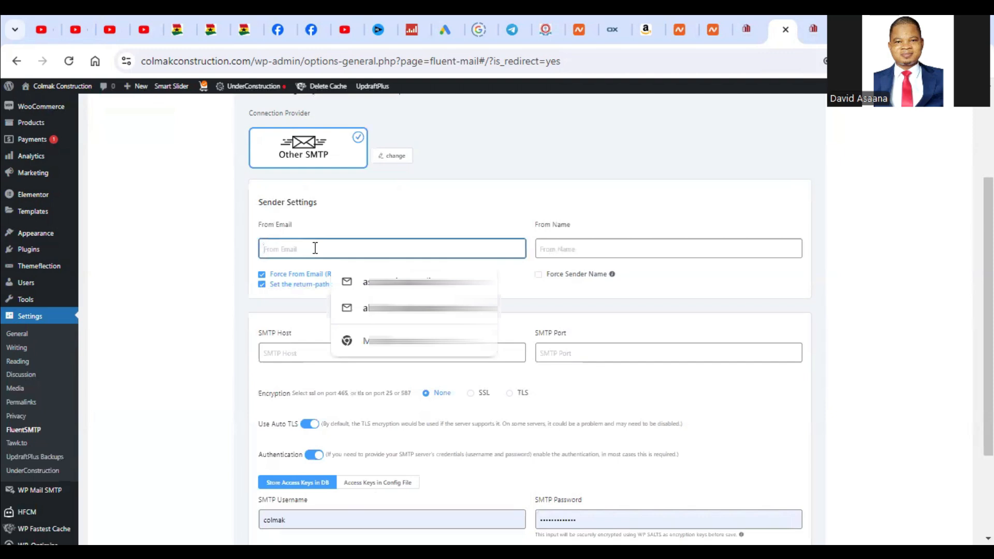
click(675, 206)
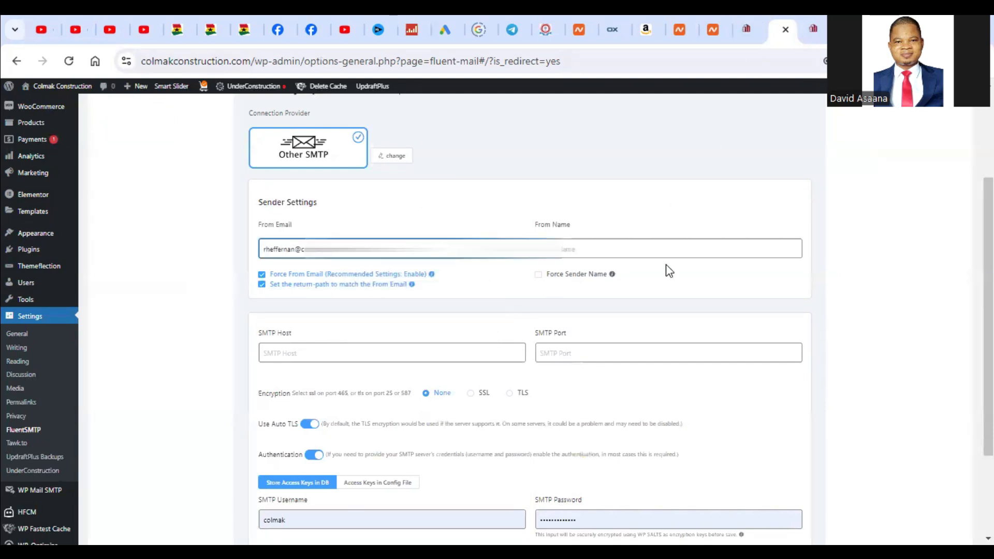
click(605, 249)
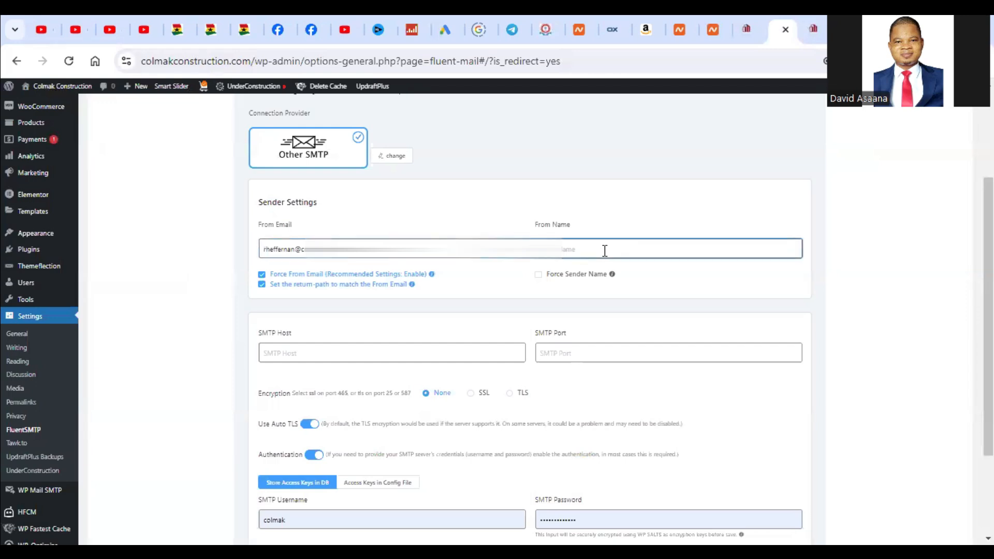
text(Colmak Construction)
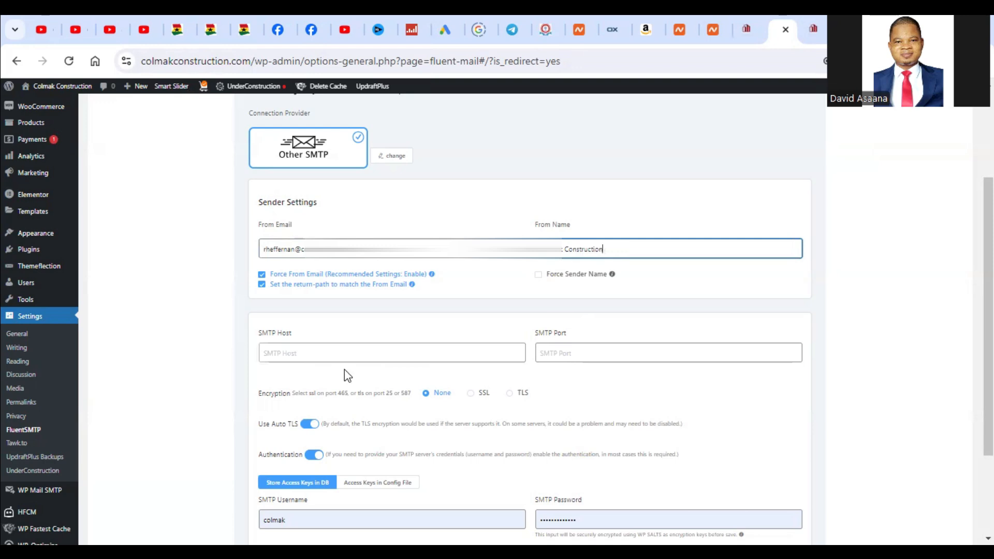
Check the domain's mailboxes on Namecheap and read its article on Private Email server settings for mail clients
scroll(346, 357, down, 1)
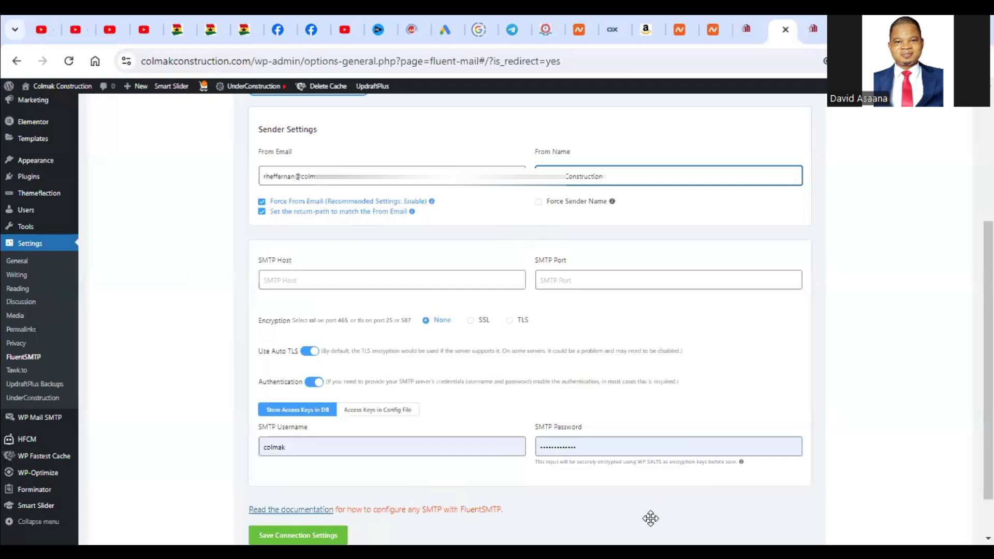
click(269, 296)
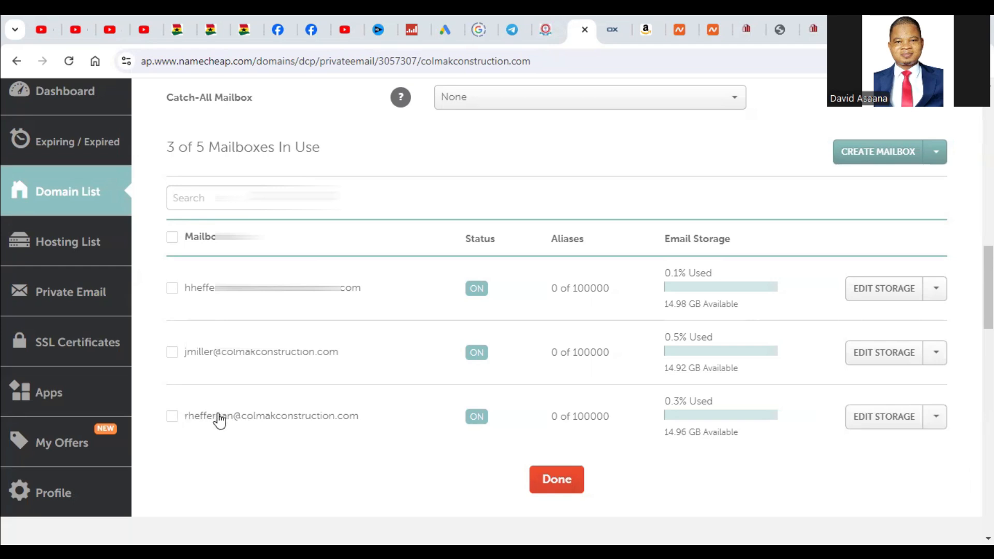
click(936, 420)
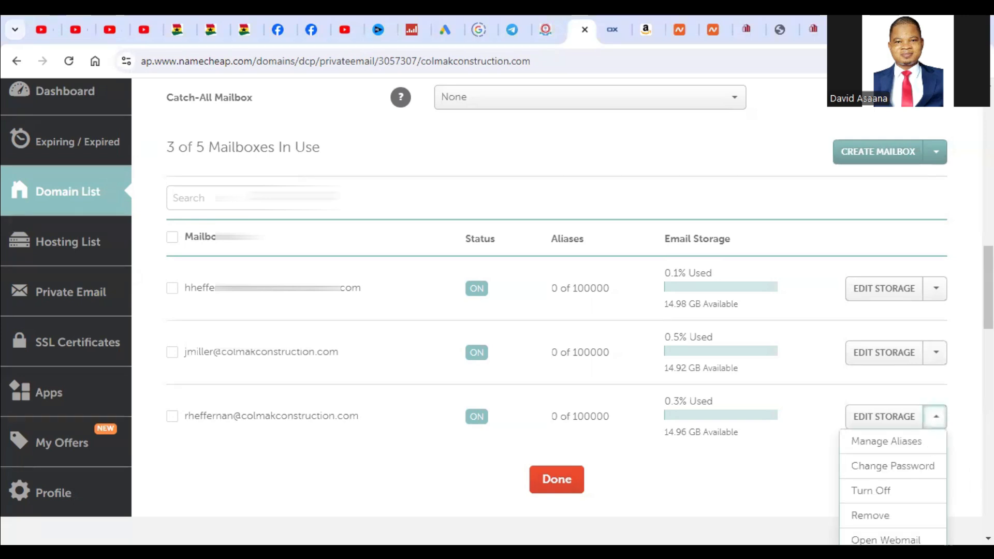
scroll(643, 295, down, 1)
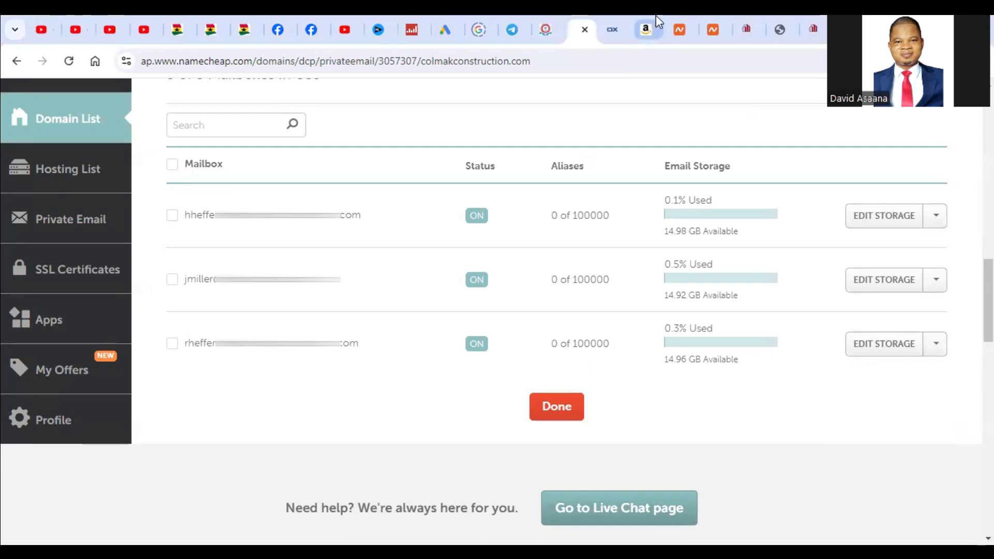
click(683, 16)
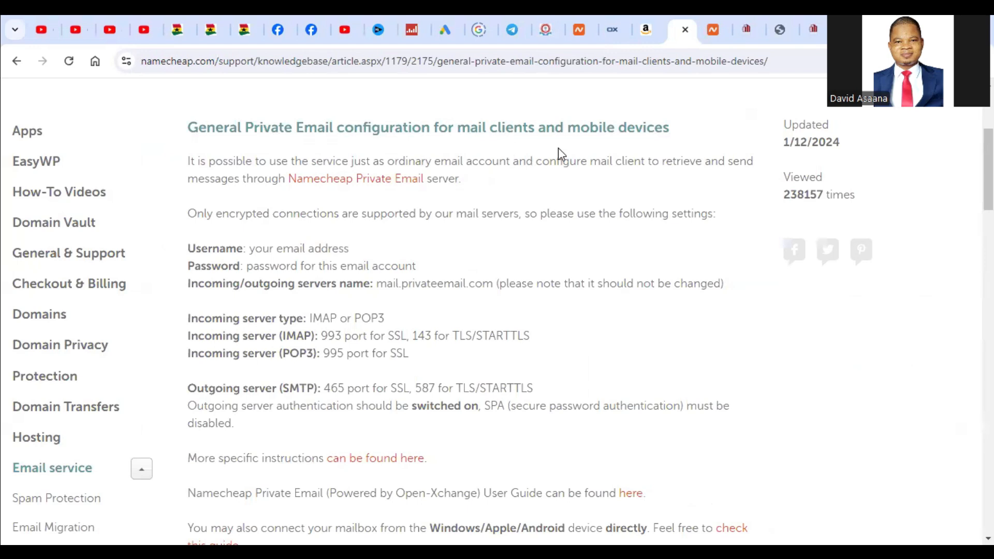
scroll(343, 313, down, 1)
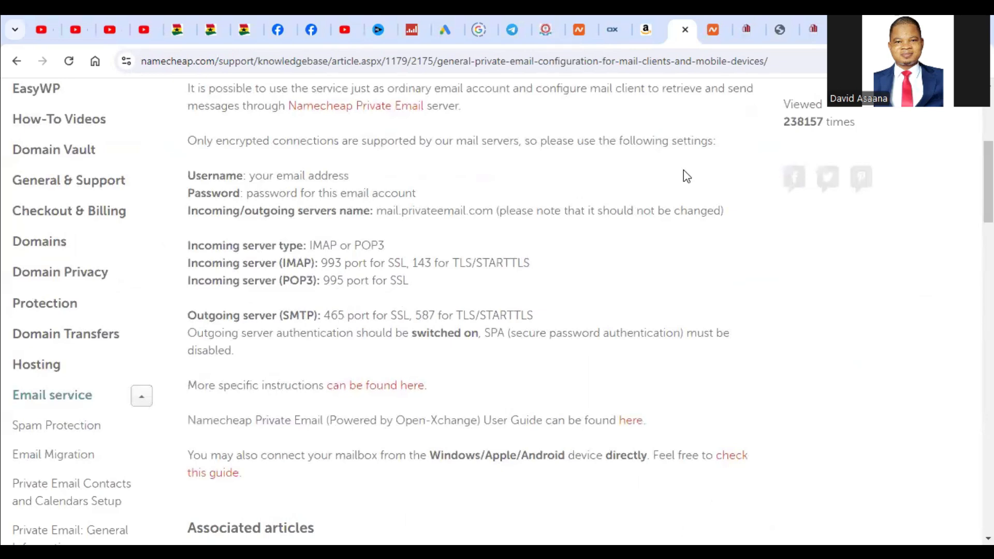
Compare the FluentSMTP host, port and encryption settings with Namecheap's Private Email configuration article
click(778, 17)
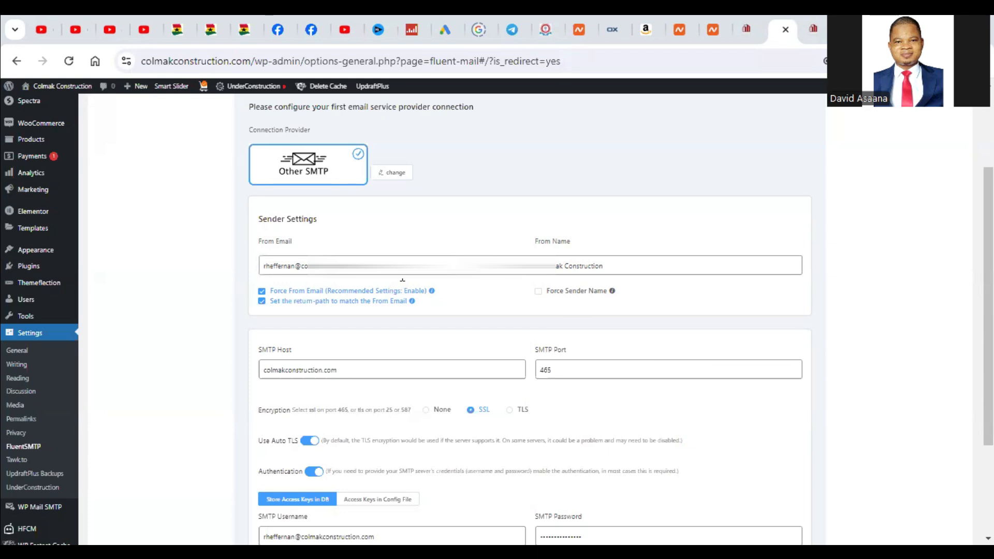
scroll(603, 256, down, 2)
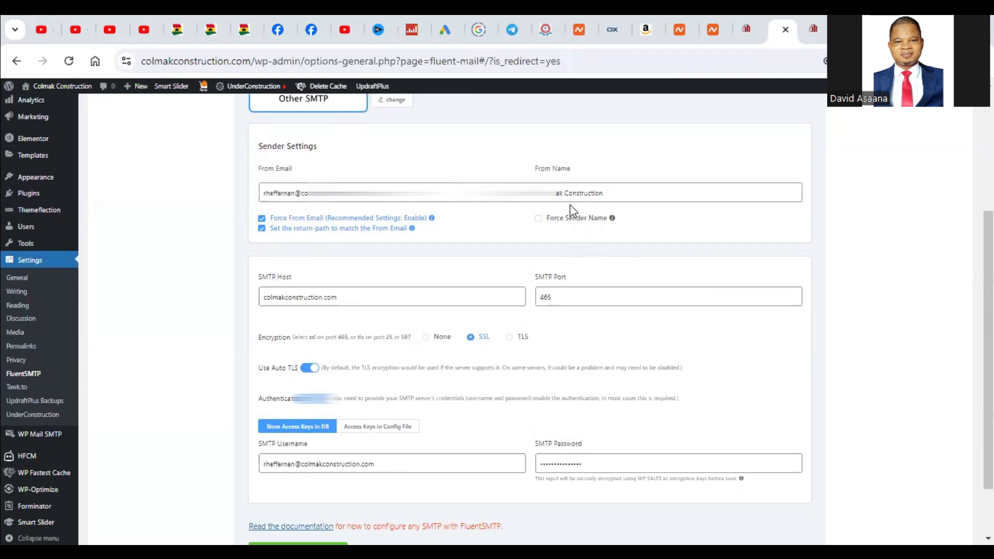
scroll(328, 210, down, 3)
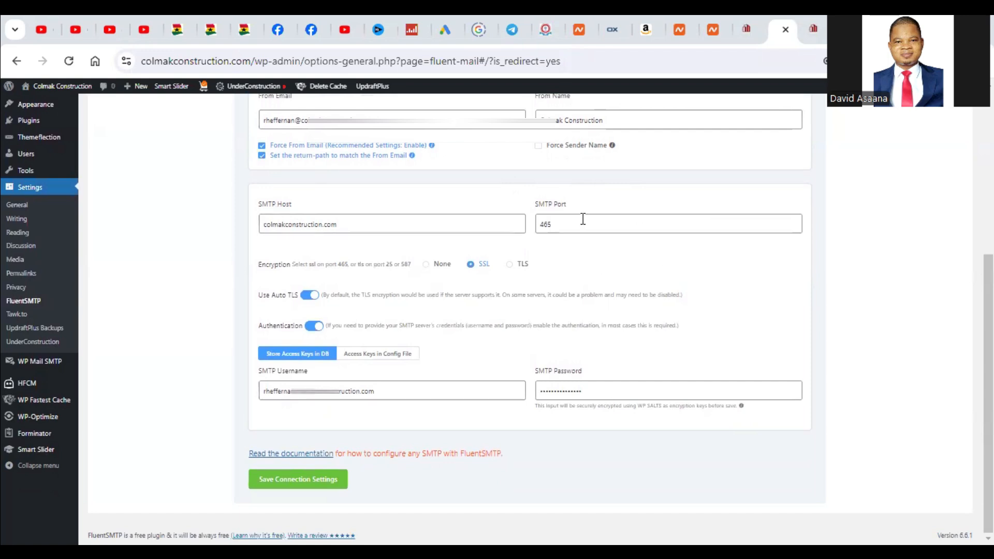
click(713, 16)
click(675, 23)
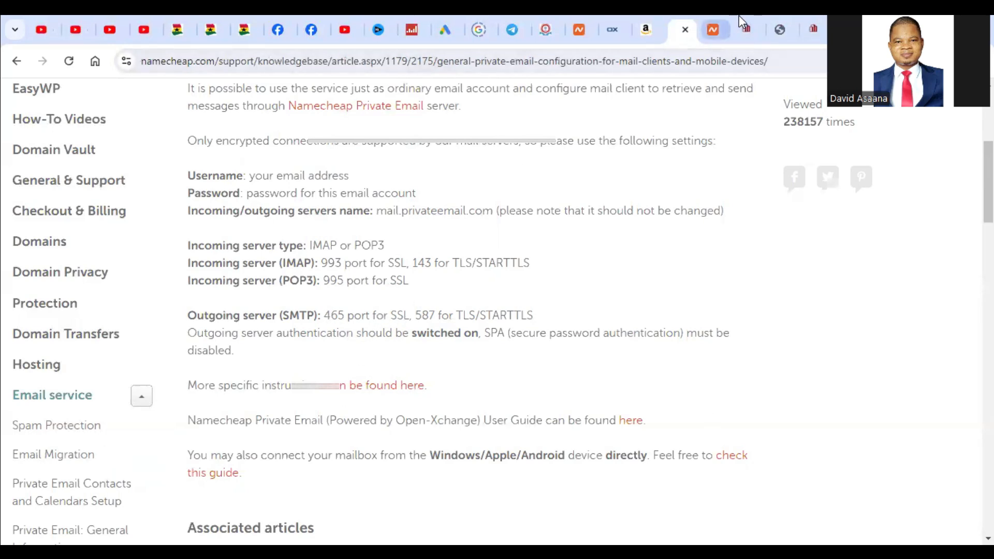
Return to the FluentSMTP setup, review the sender and server details, and save the connection settings
click(777, 16)
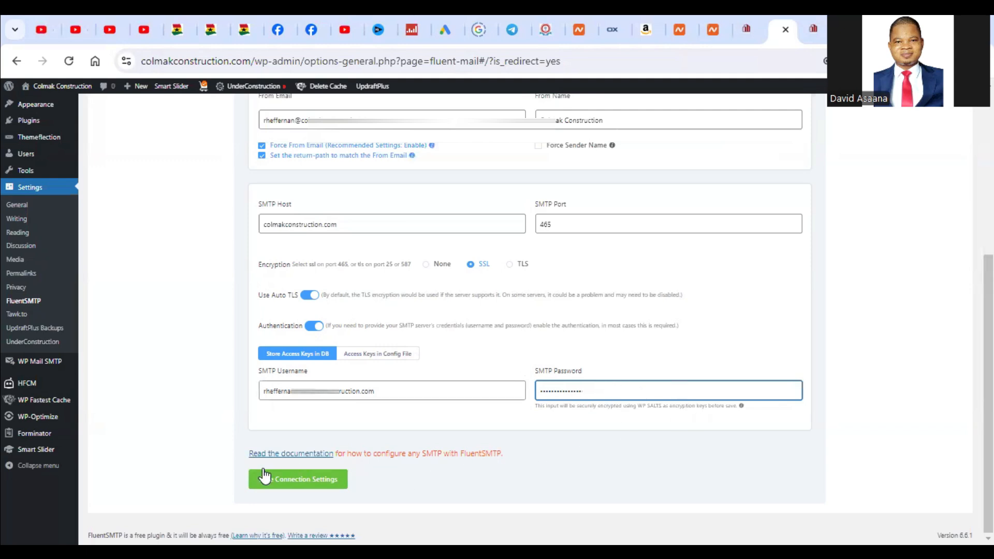
scroll(344, 393, up, 3)
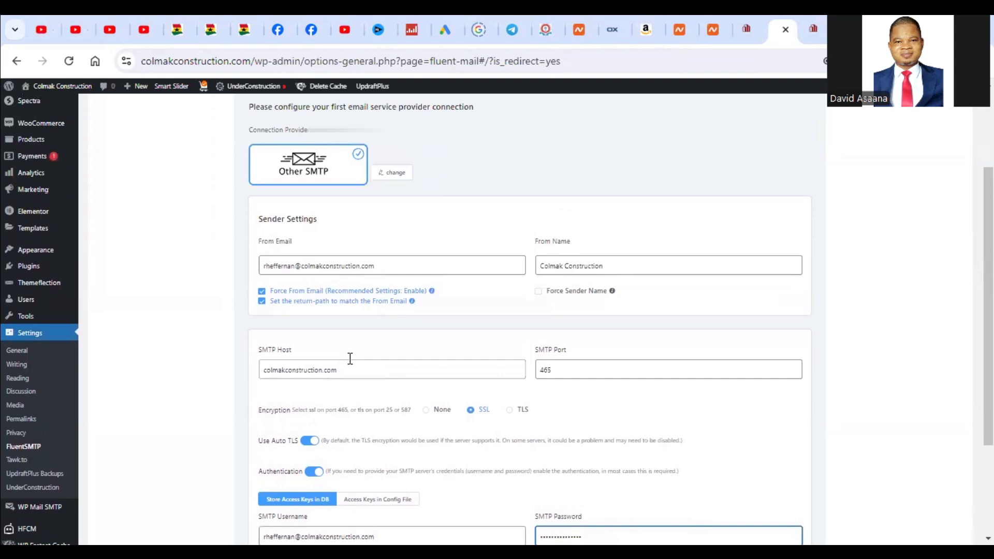
scroll(350, 358, down, 3)
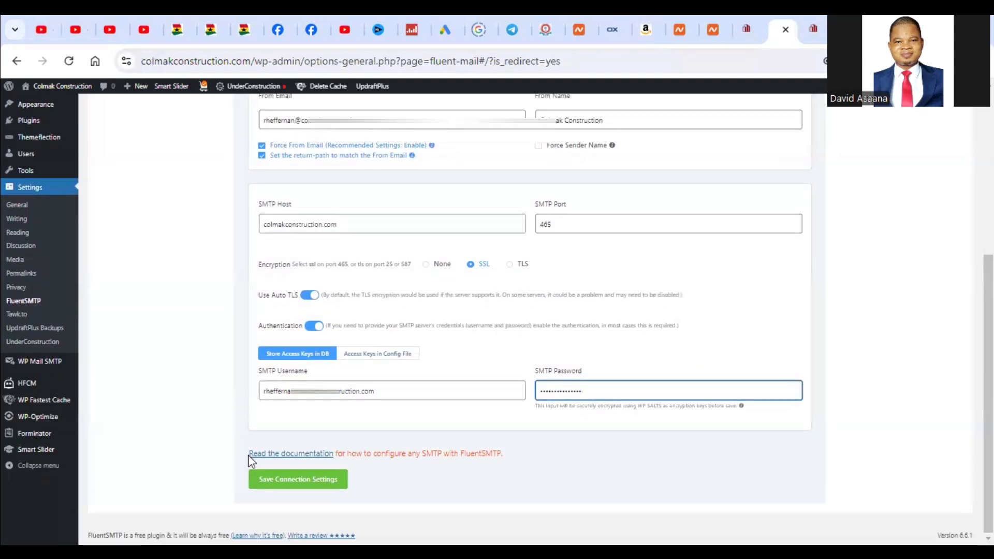
click(262, 479)
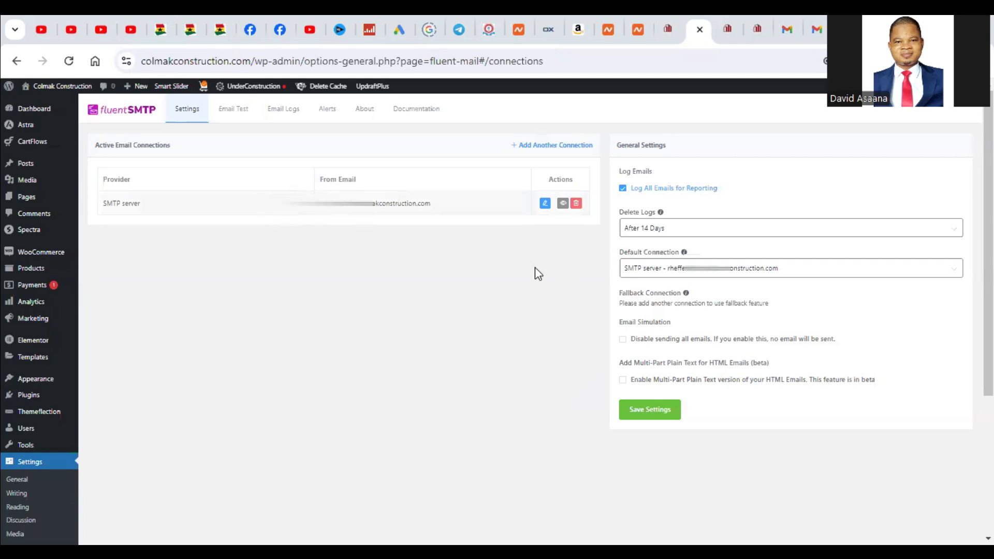
Send a FluentSMTP test email in HTML format, choosing the configured mailbox as the From address
click(233, 118)
click(222, 177)
click(218, 205)
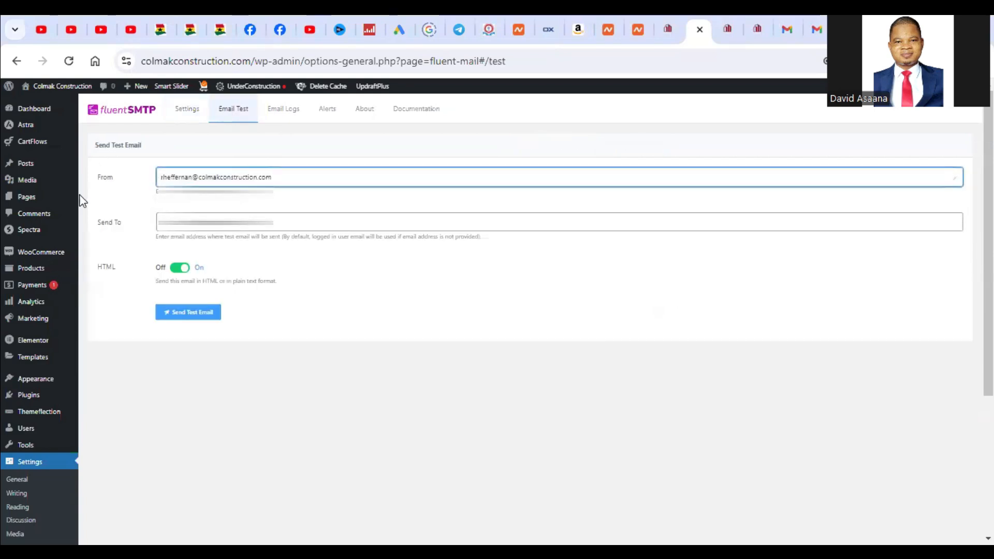
click(191, 312)
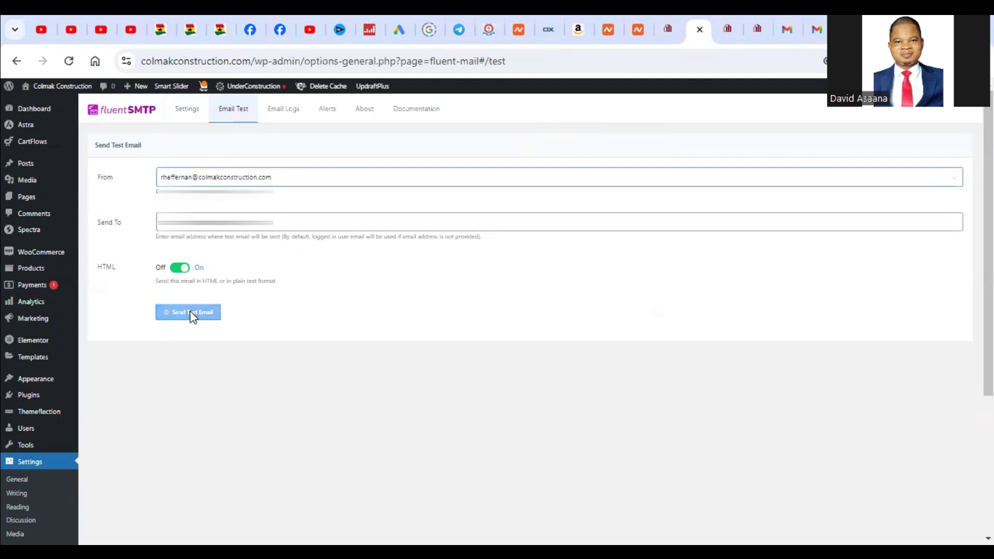